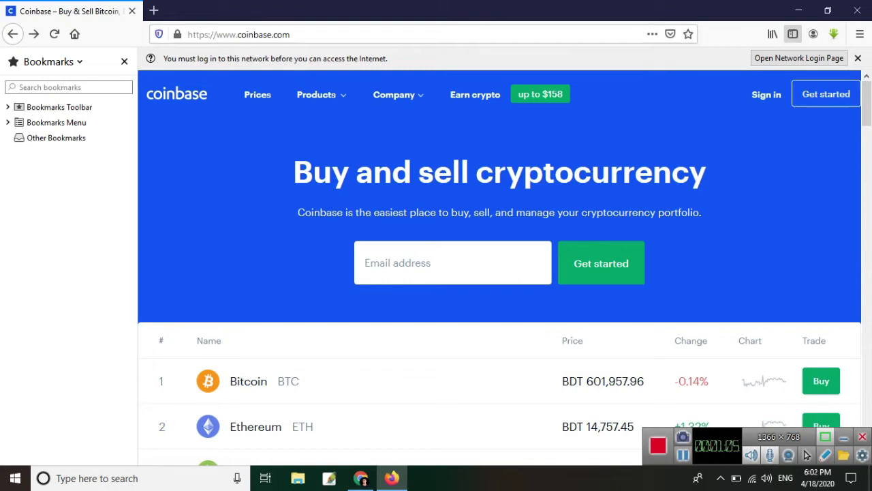
# - Start a new Coinbase account from the Get started button in the header
pyautogui.click(827, 94)
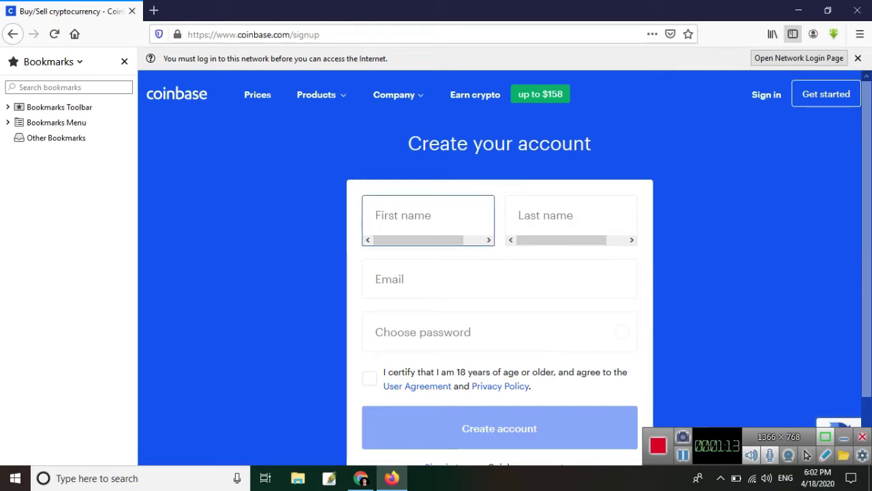
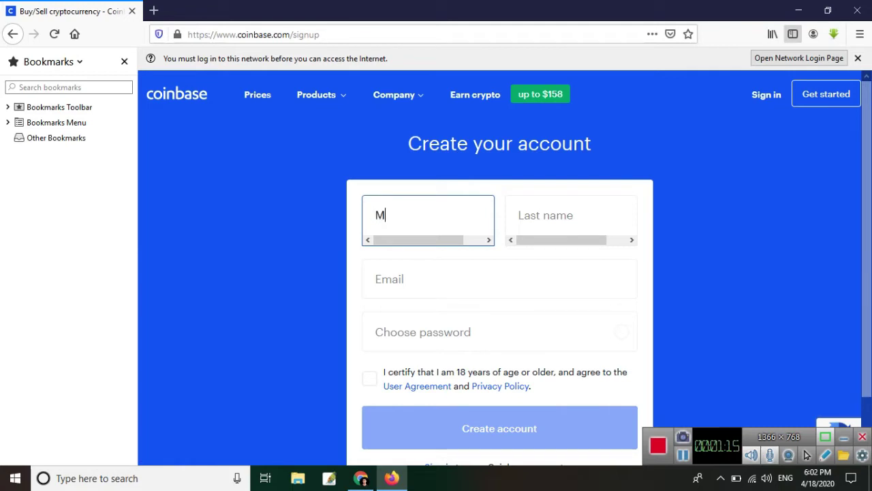
# - Enter the user's first name and surname on the signup form, correcting a surname typo
pyautogui.click(571, 214)
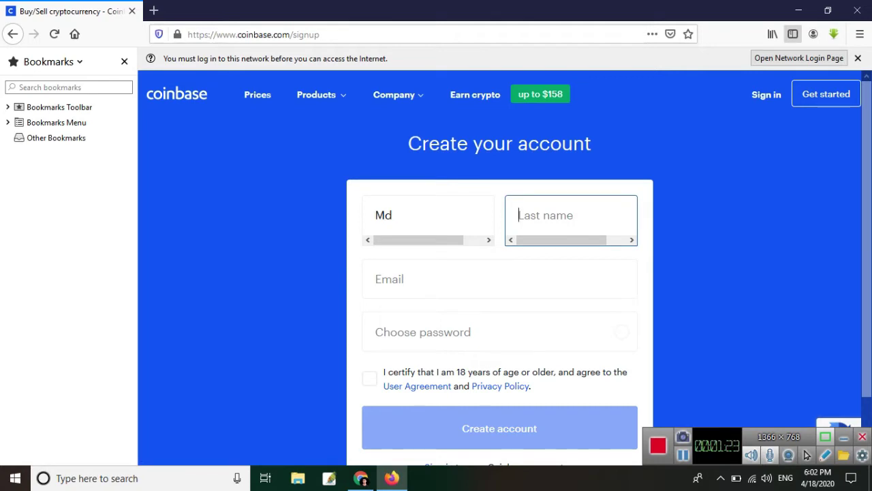
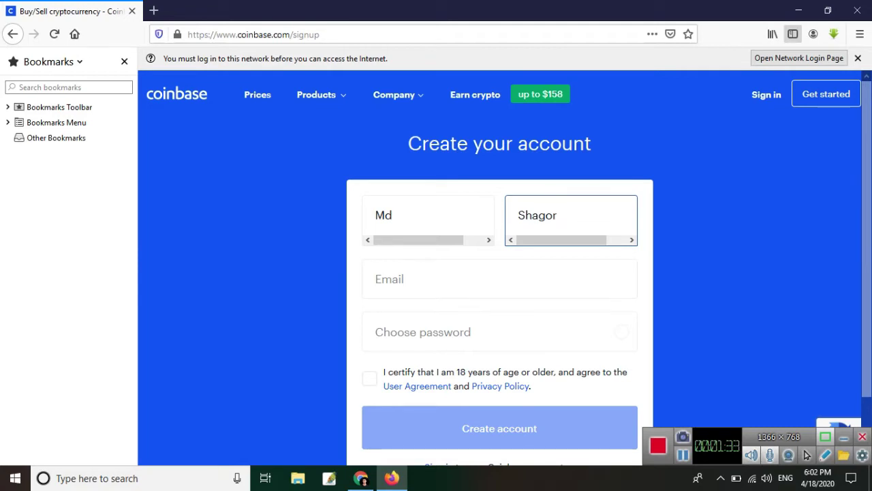
pyautogui.click(500, 279)
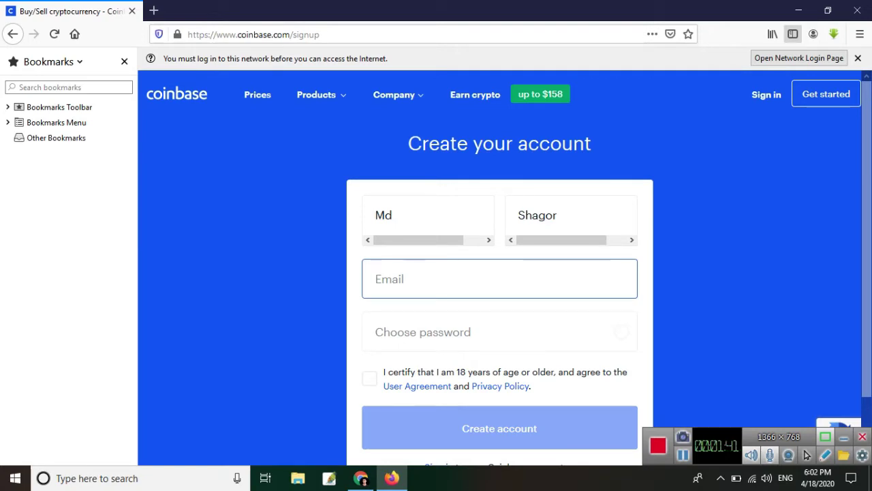
# - Paste the Gmail address into Email and the 12-character account password into Choose password
pyautogui.rightClick(433, 280)
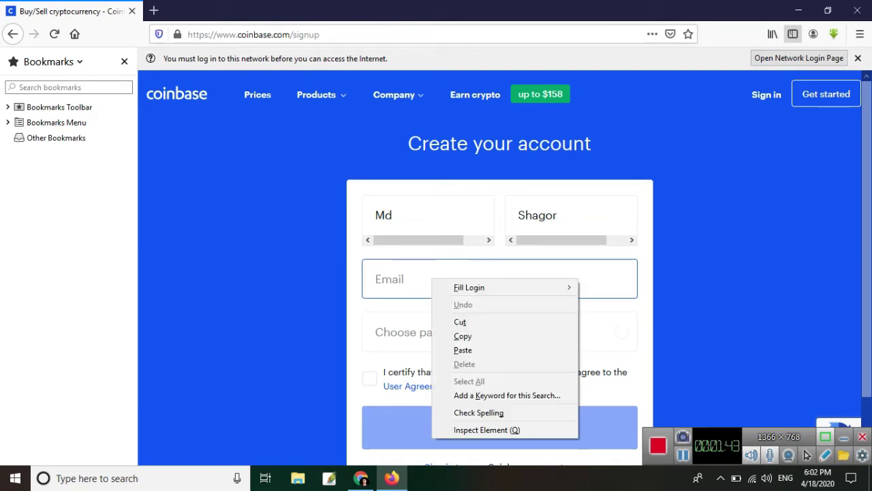
pyautogui.press('Escape')
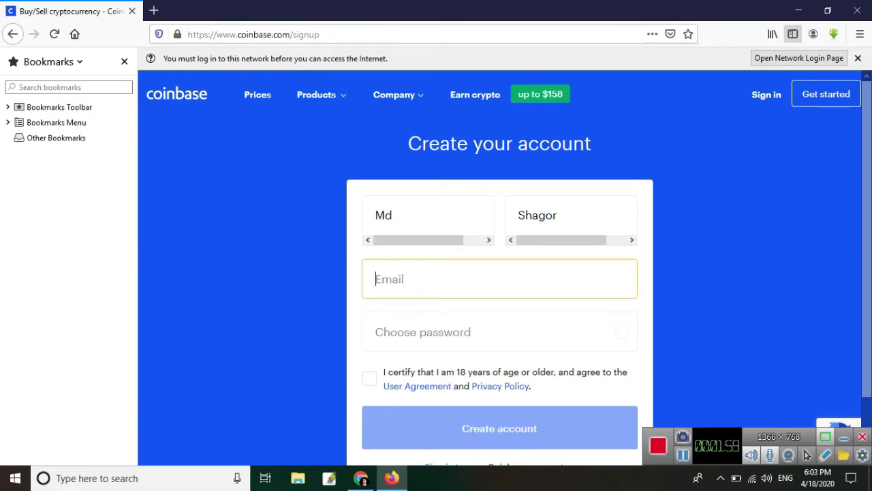
pyautogui.hotkey('ctrl', 'v')
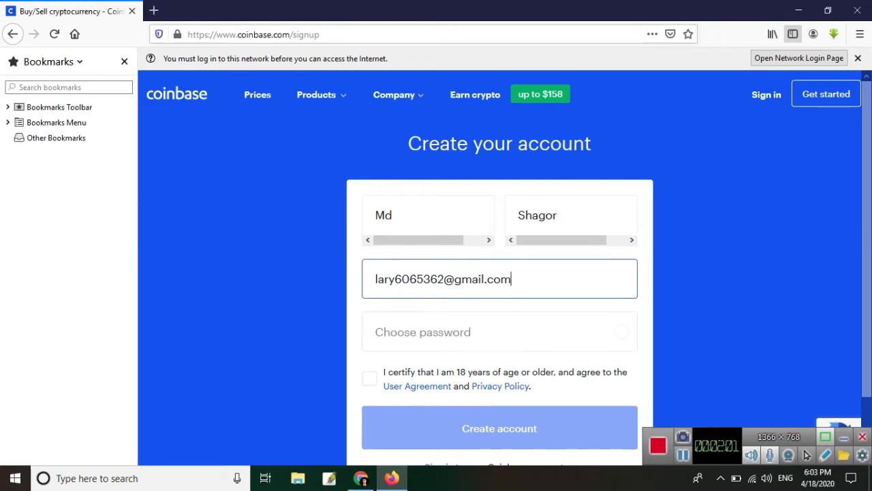
pyautogui.click(409, 332)
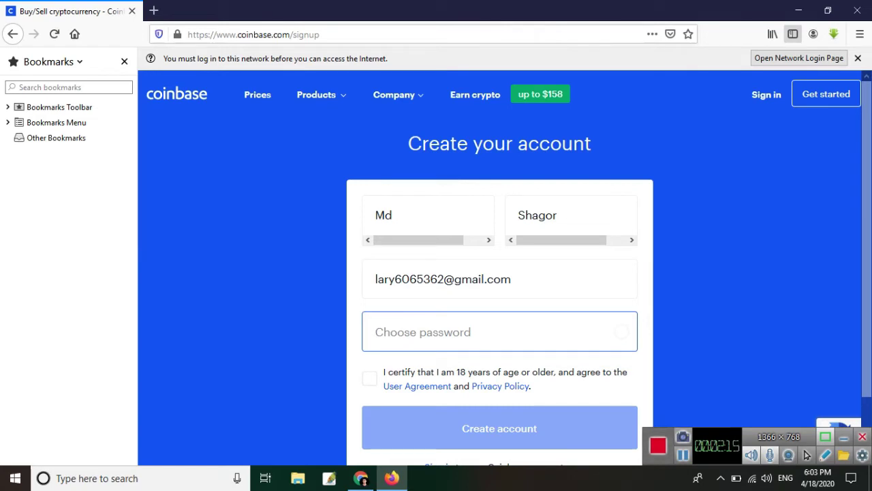
pyautogui.hotkey('ctrl', 'v')
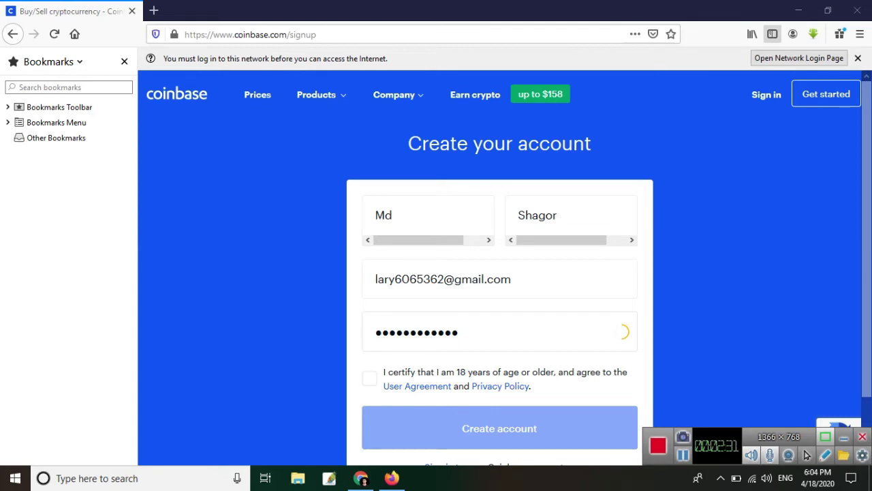
pyautogui.scroll(-2, 417, 320)
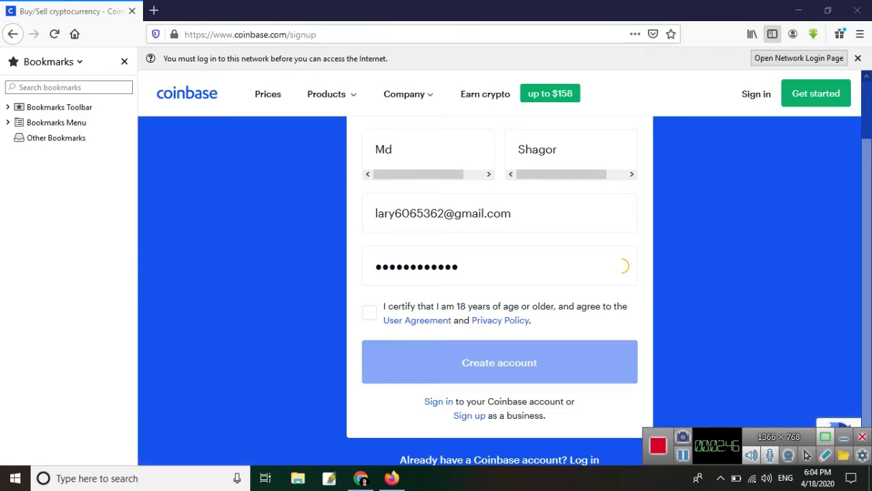
# - Accept the age and user agreement terms, create the account, and save the login
pyautogui.click(368, 312)
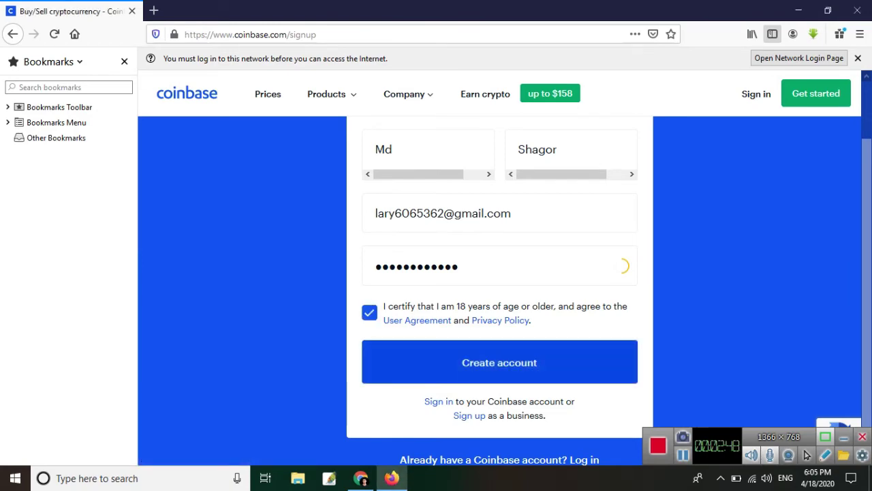
pyautogui.click(499, 363)
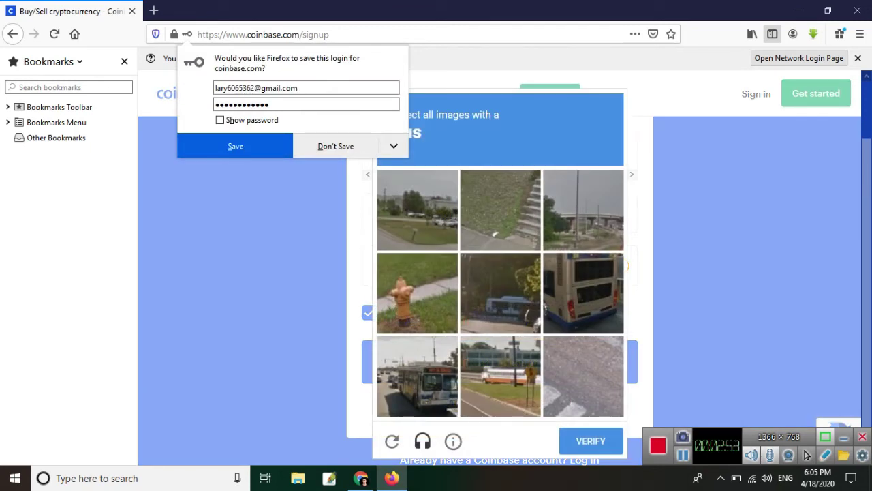
pyautogui.click(235, 146)
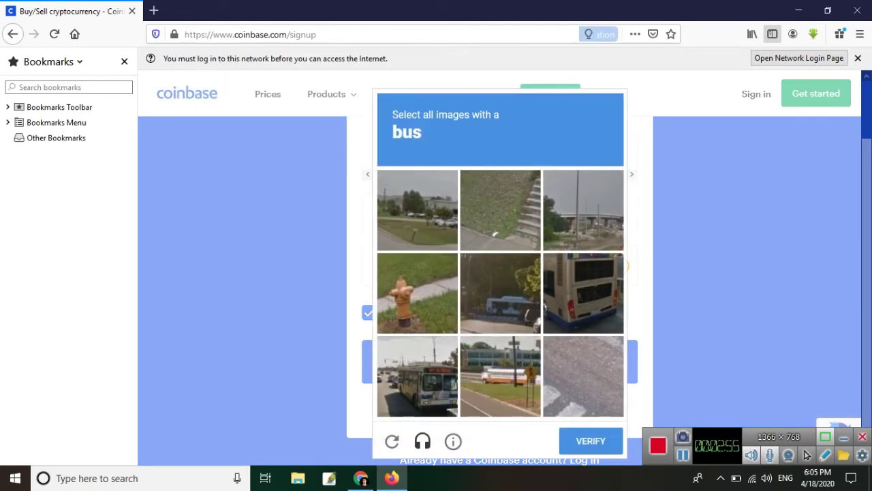
# - Pass the reCAPTCHA by selecting the four bus tiles, verifying, and dismissing the alert
pyautogui.click(417, 375)
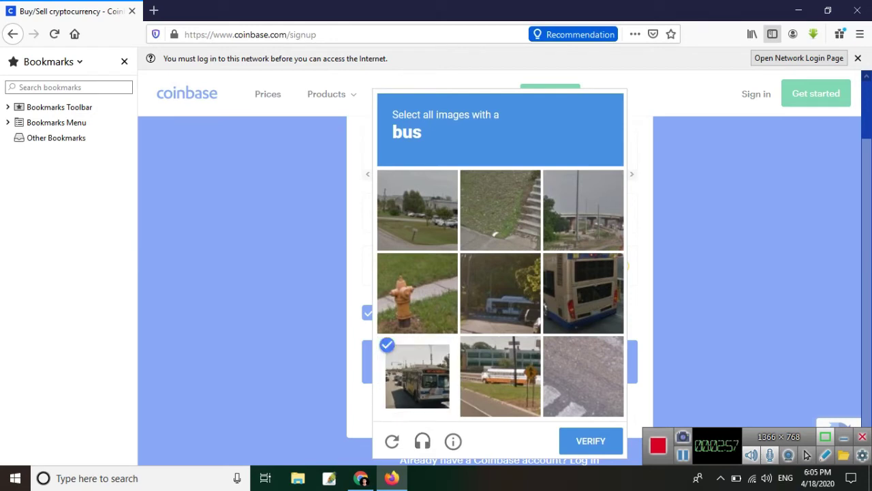
pyautogui.click(583, 293)
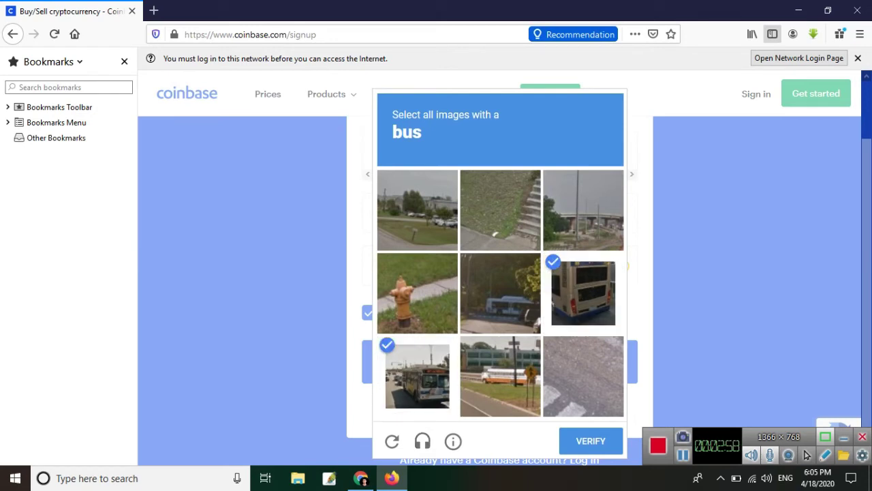
pyautogui.click(500, 294)
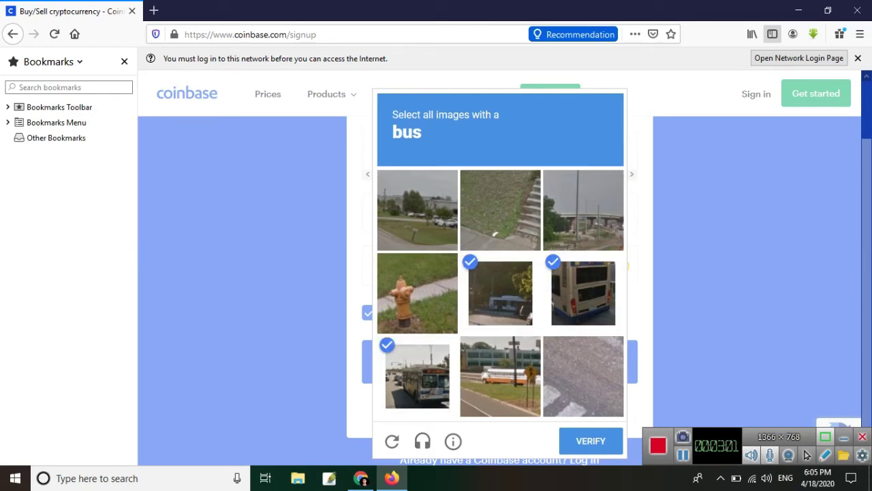
pyautogui.click(501, 376)
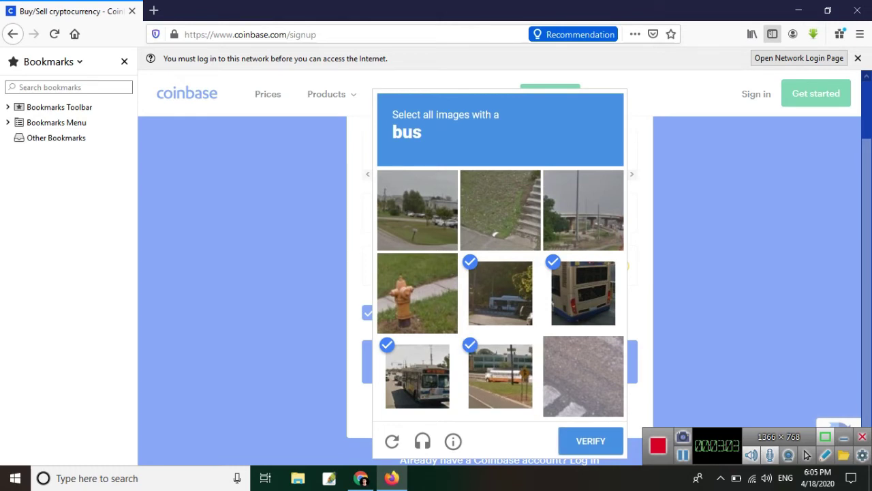
pyautogui.click(591, 441)
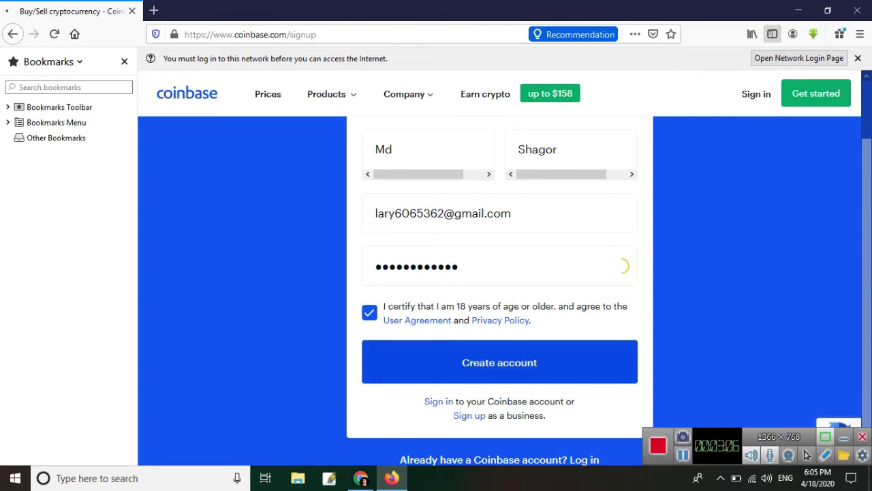
pyautogui.press('Return')
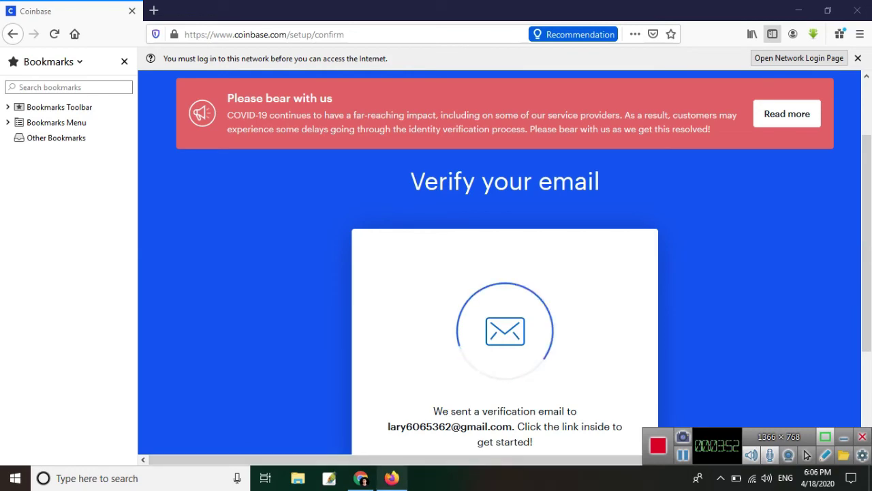
pyautogui.click(392, 478)
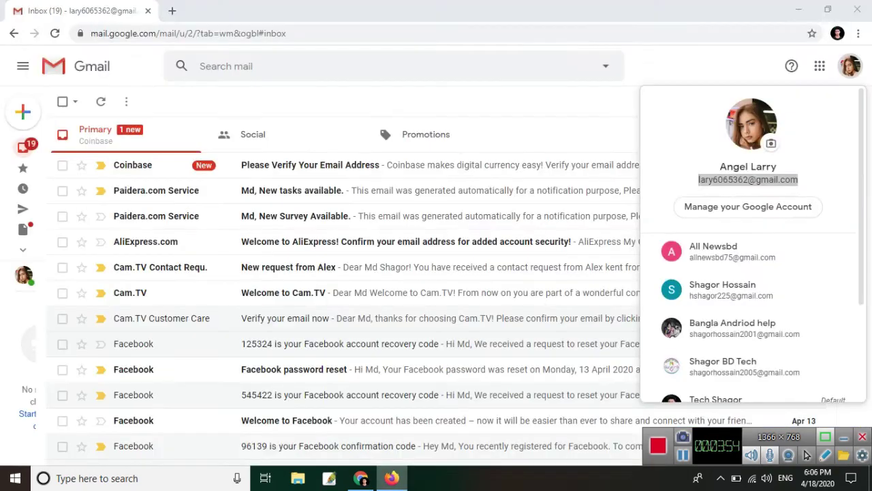
# - In Gmail, open the 'Please Verify Your Email Address' message and follow its Verify Email Address link
pyautogui.click(361, 479)
pyautogui.click(361, 478)
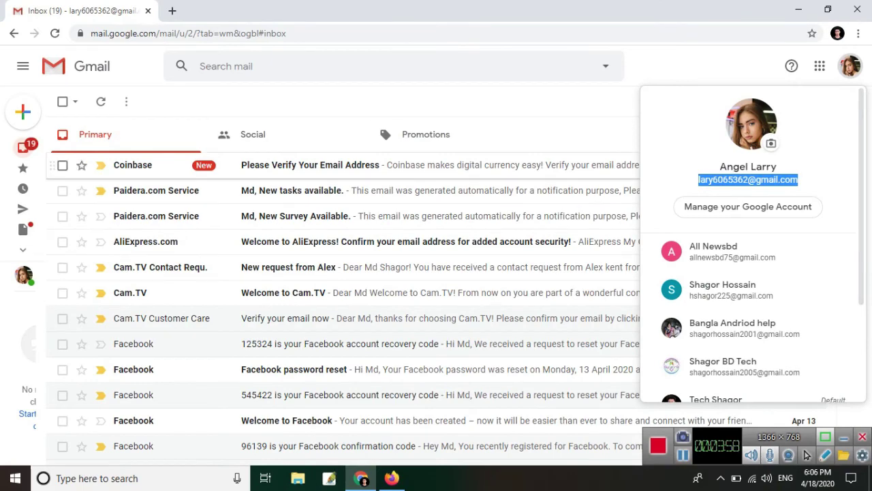
pyautogui.click(311, 165)
pyautogui.click(310, 165)
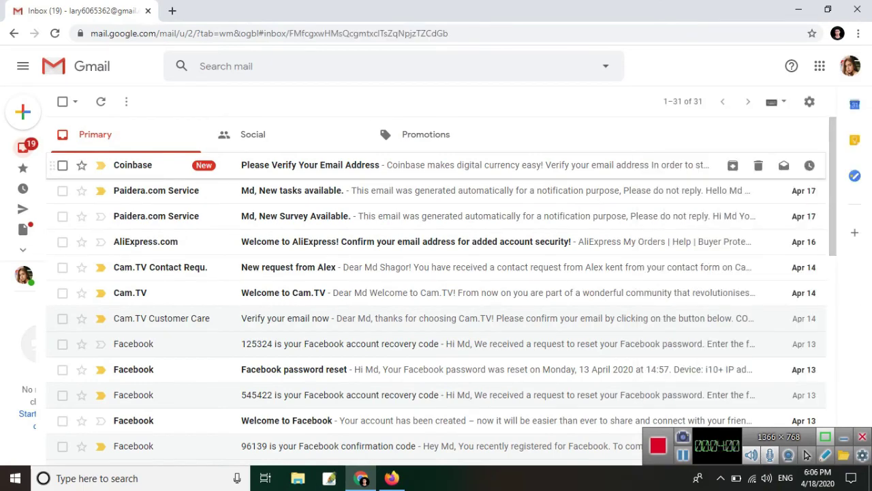
pyautogui.scroll(-2, 454, 287)
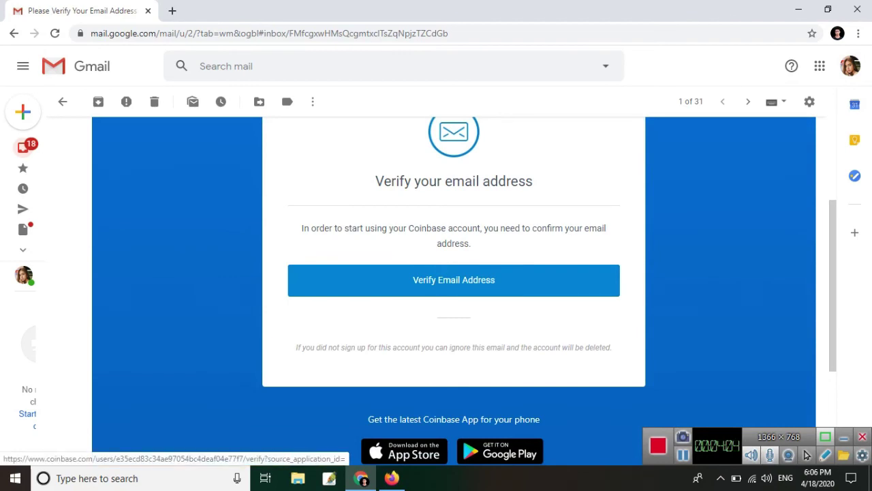
pyautogui.click(454, 280)
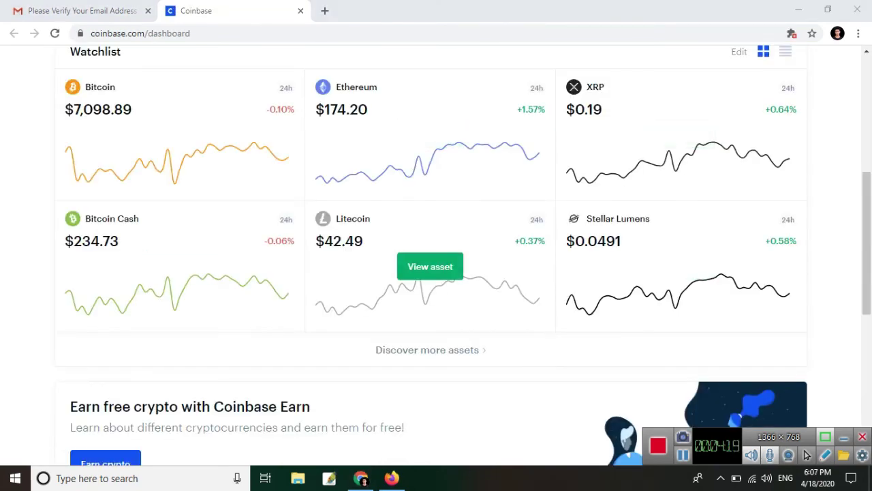
# - Scroll the dashboard to the Watchlist showing six assets, with Bitcoin at $7,098.89
pyautogui.scroll(5, 429, 409)
pyautogui.scroll(-2, 430, 409)
pyautogui.scroll(-3, 429, 409)
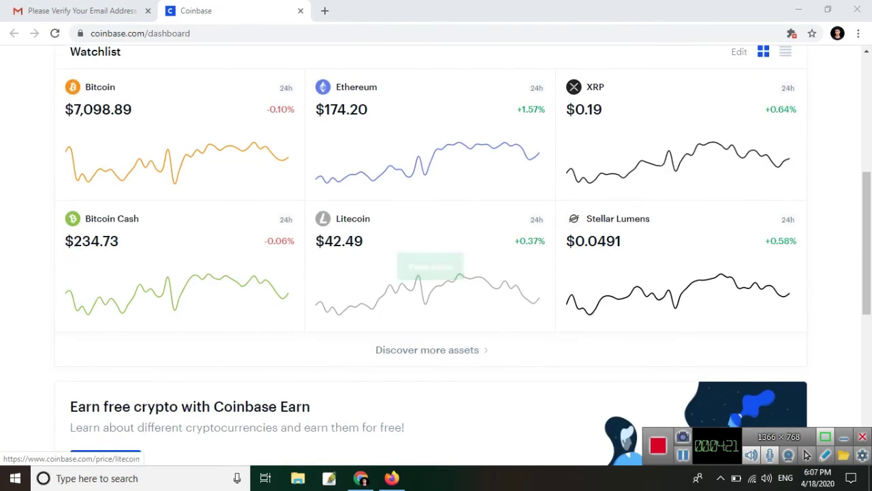